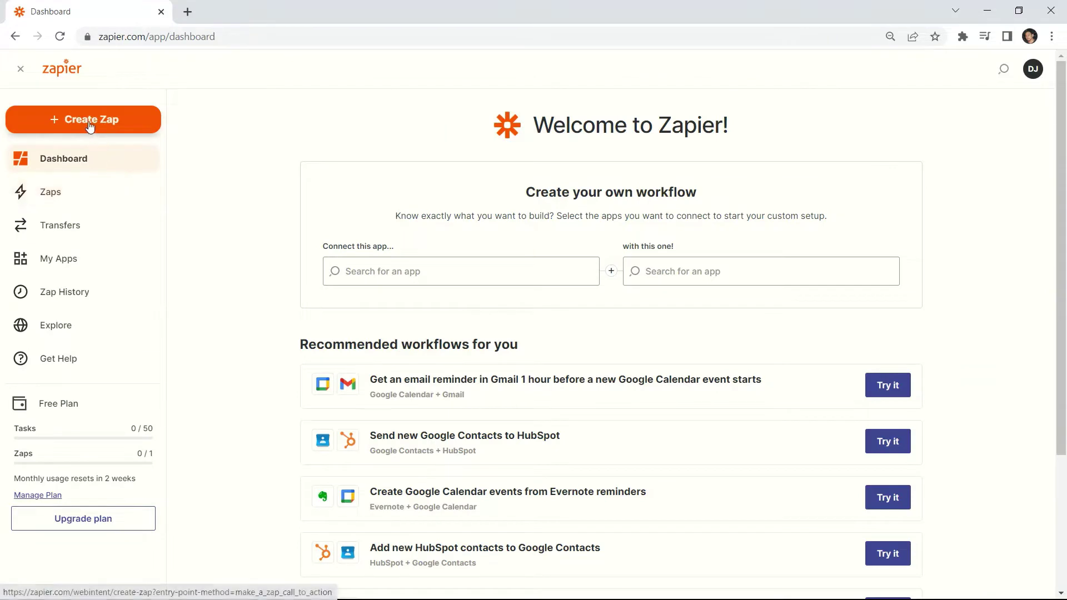
Start a new Zap with an Email Parser by Zapier 'New Email' trigger.
left_click(89, 123)
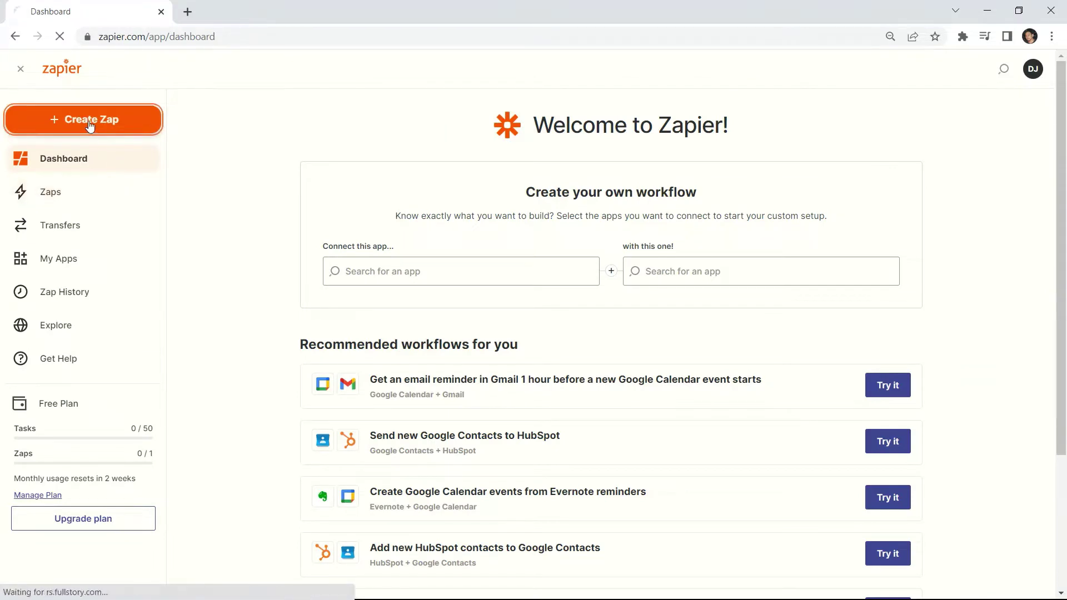
type("ema")
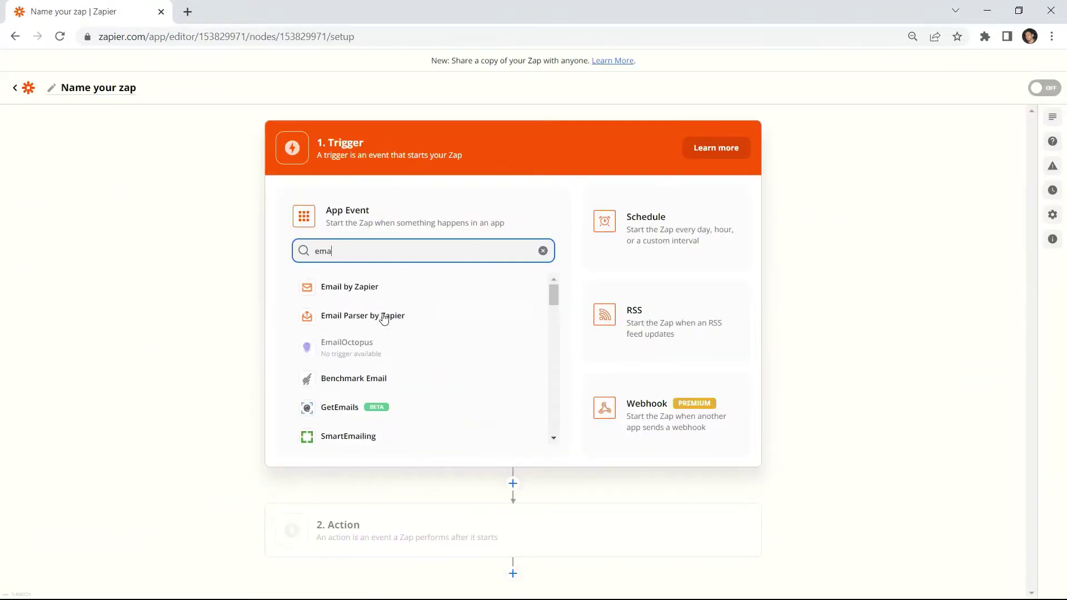
left_click(381, 316)
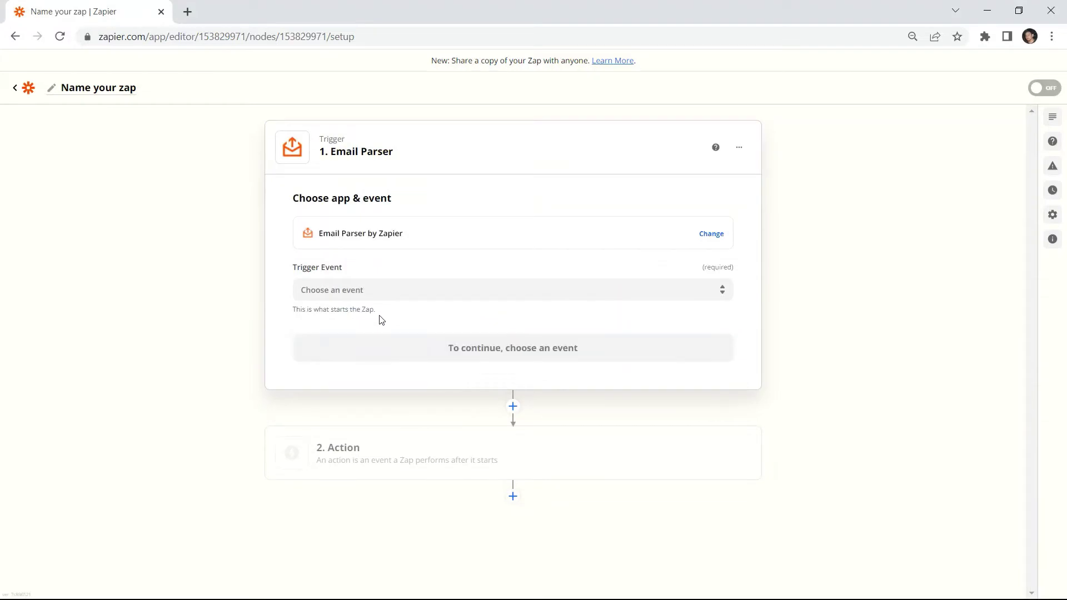
left_click(347, 289)
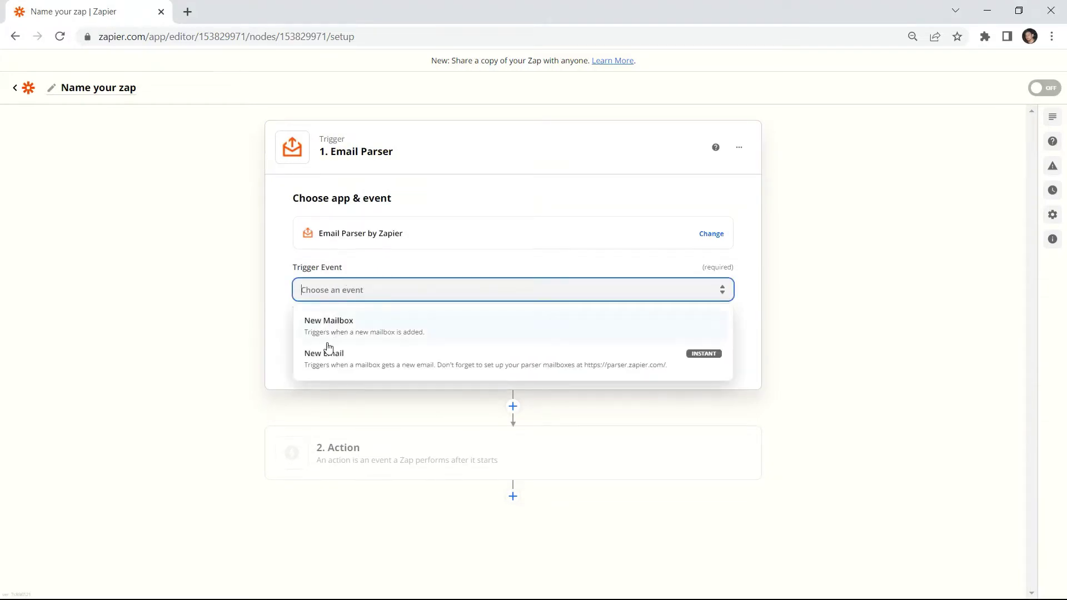
left_click(325, 361)
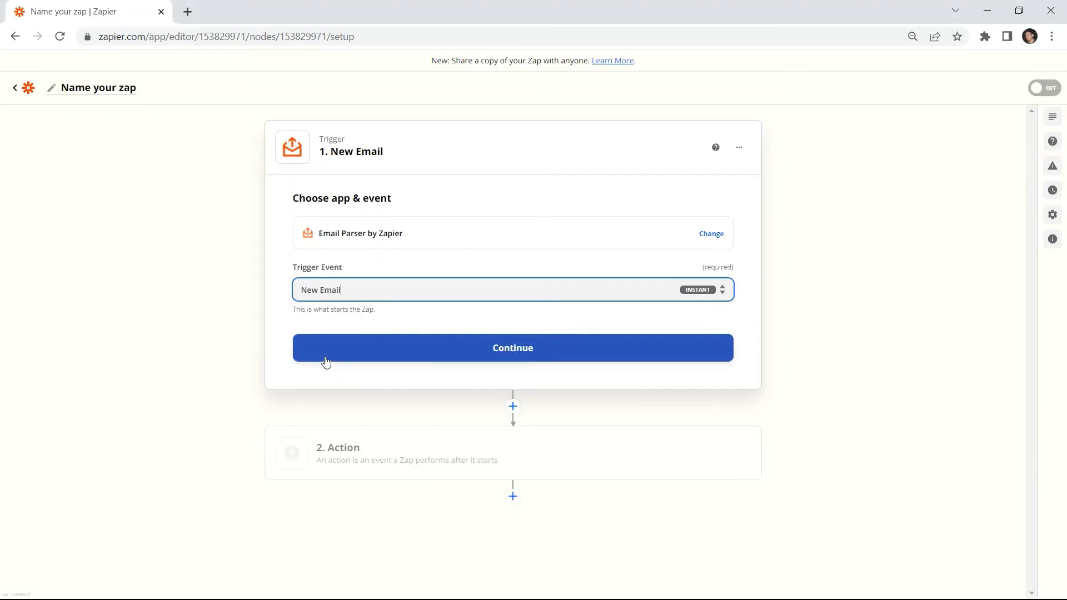
left_click(520, 357)
Choose the parser mailbox to watch and test the trigger against a sample email.
left_click(352, 298)
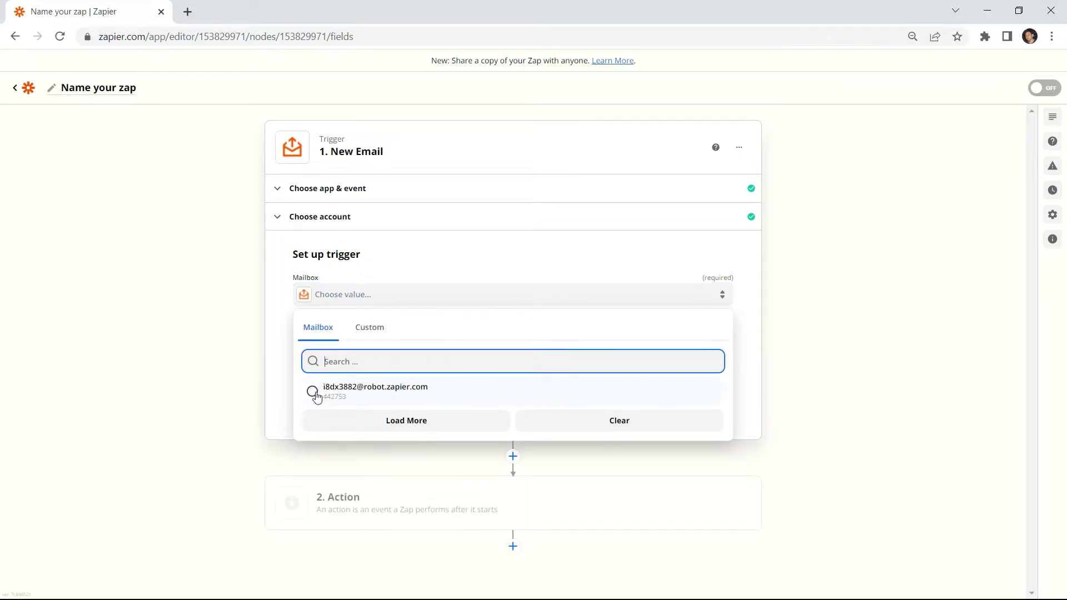
left_click(315, 392)
left_click(314, 398)
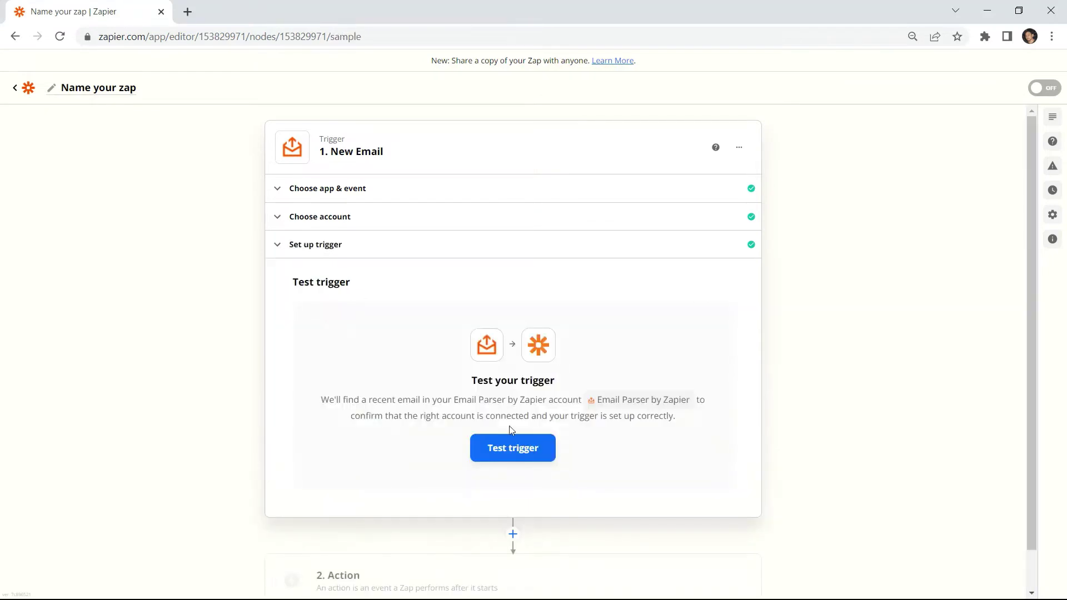
left_click(512, 449)
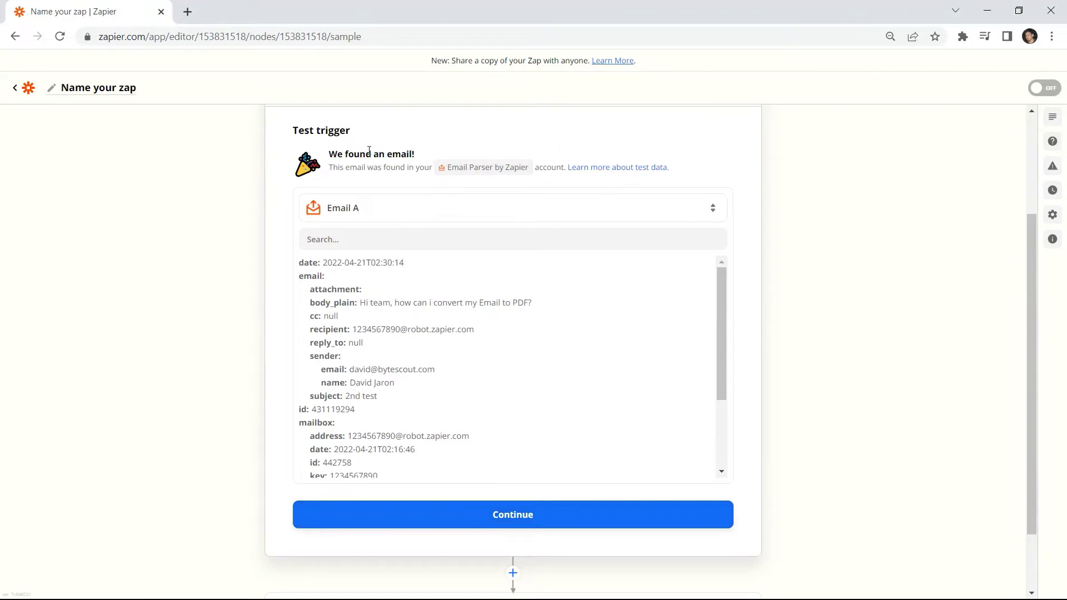
left_click(501, 519)
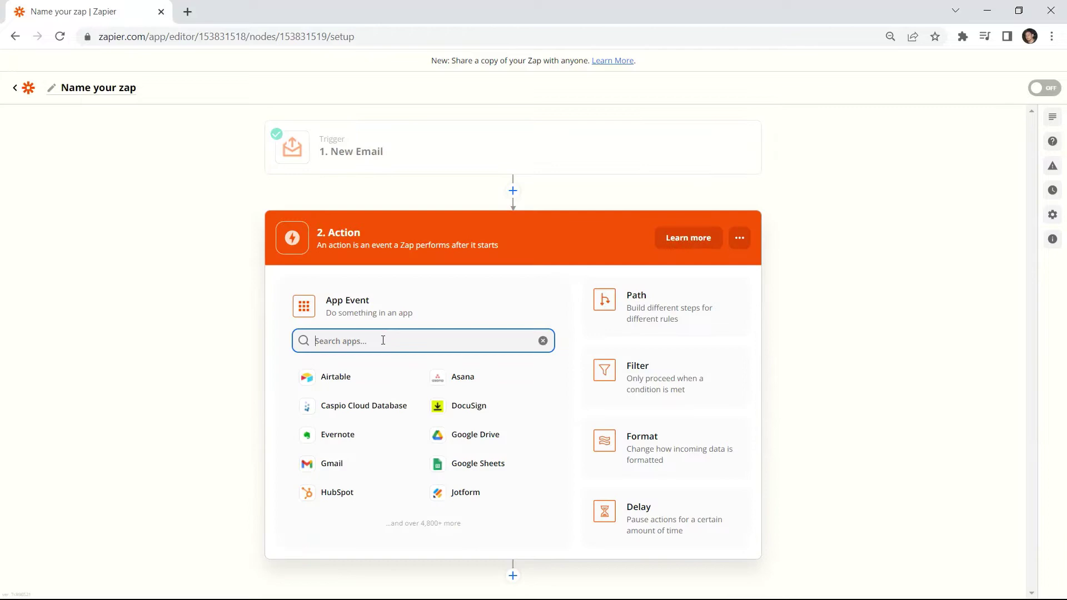
type("pdf")
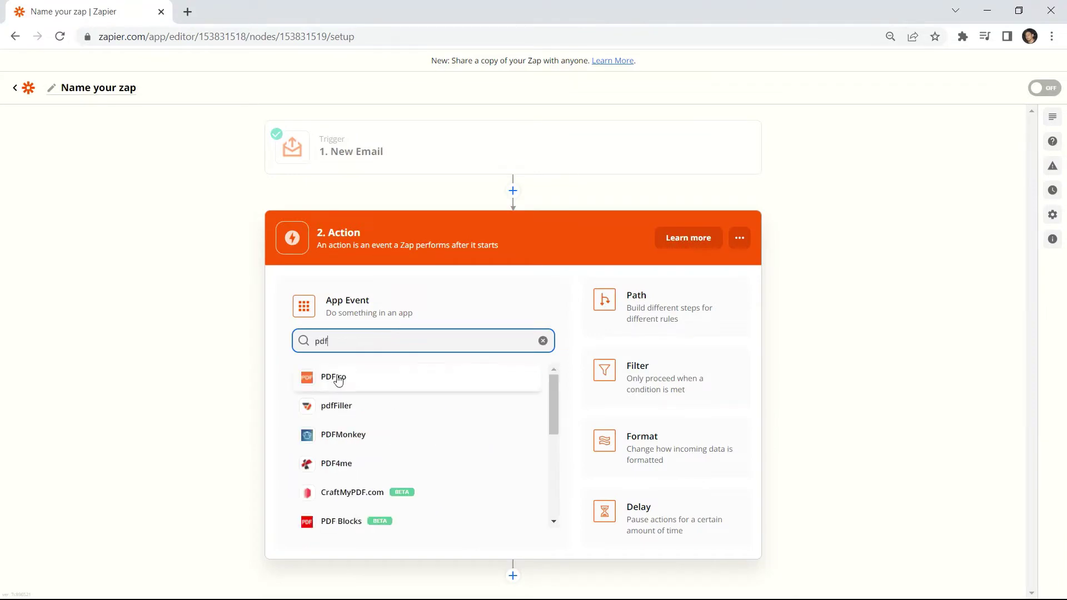
Add PDF.co as the action app with the 'Anything to PDF Converter' event.
left_click(338, 377)
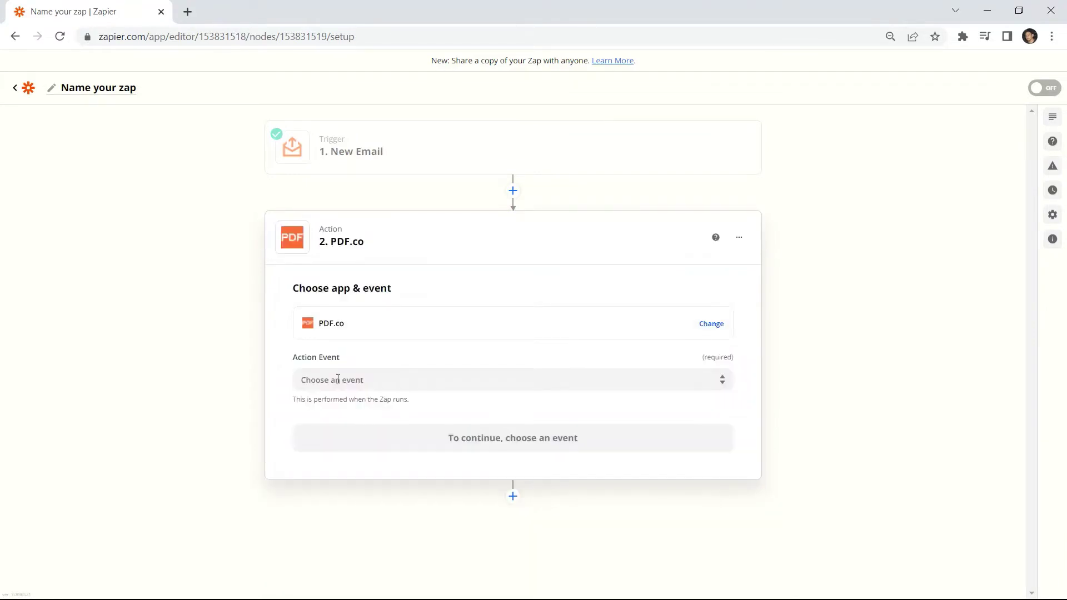
left_click(346, 379)
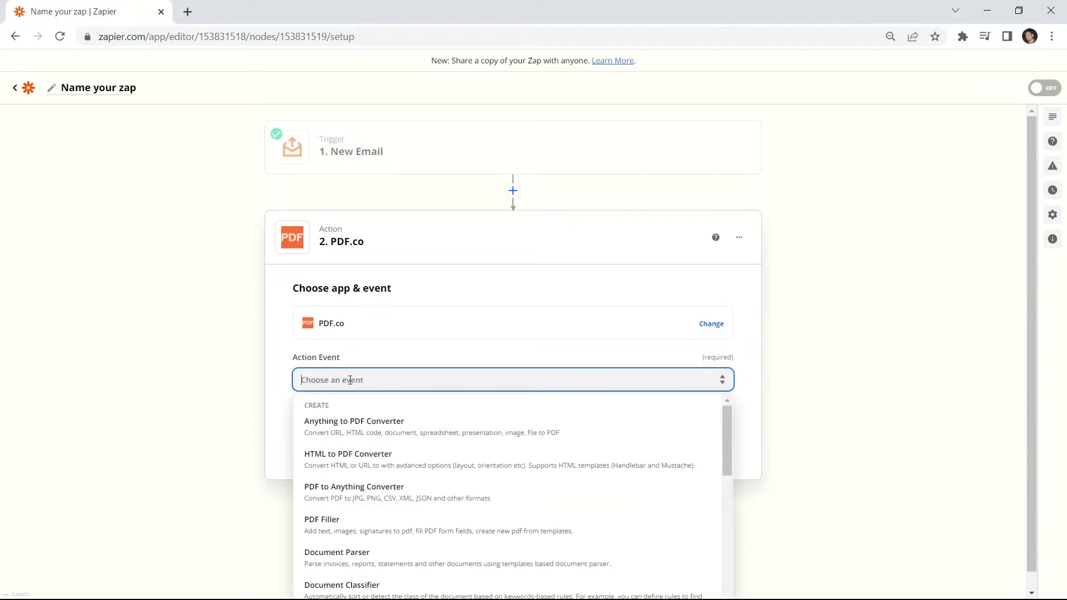
left_click(351, 424)
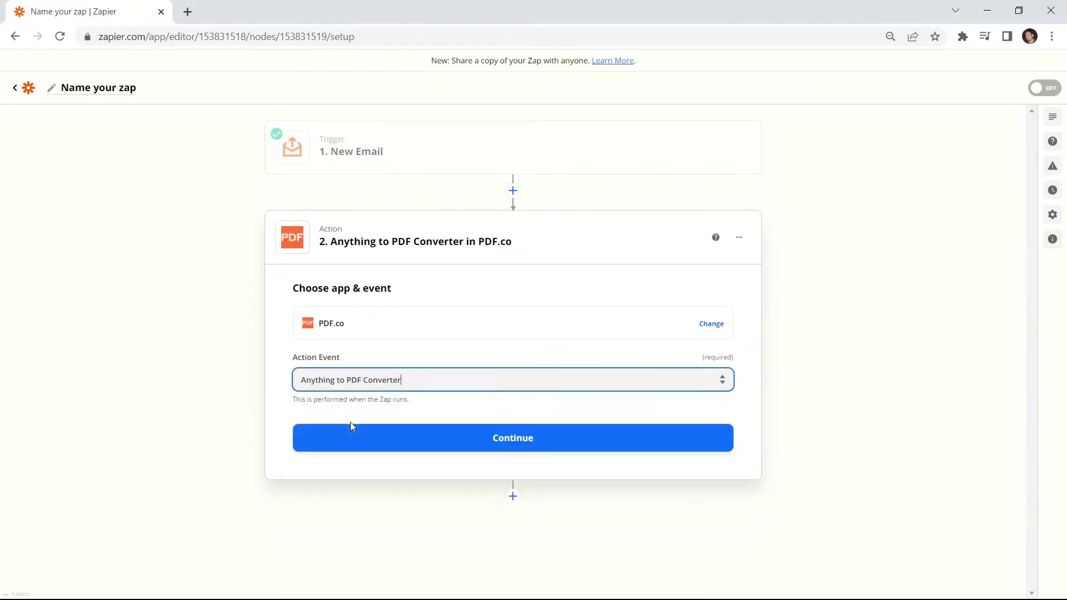
left_click(504, 442)
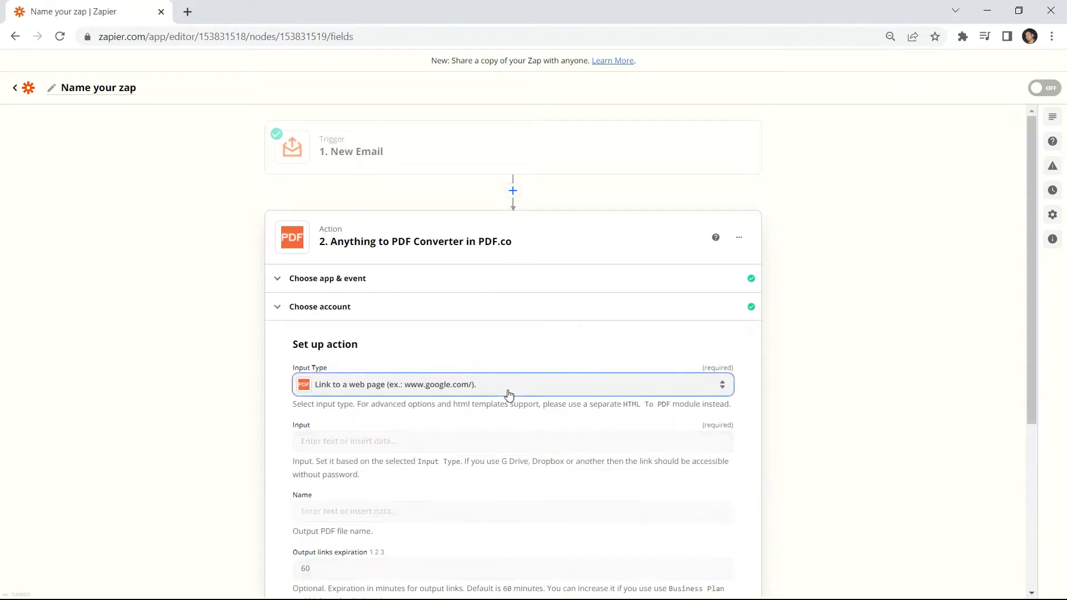
Set the converter input type to raw HTML code, using the email's plain body as input.
left_click(510, 392)
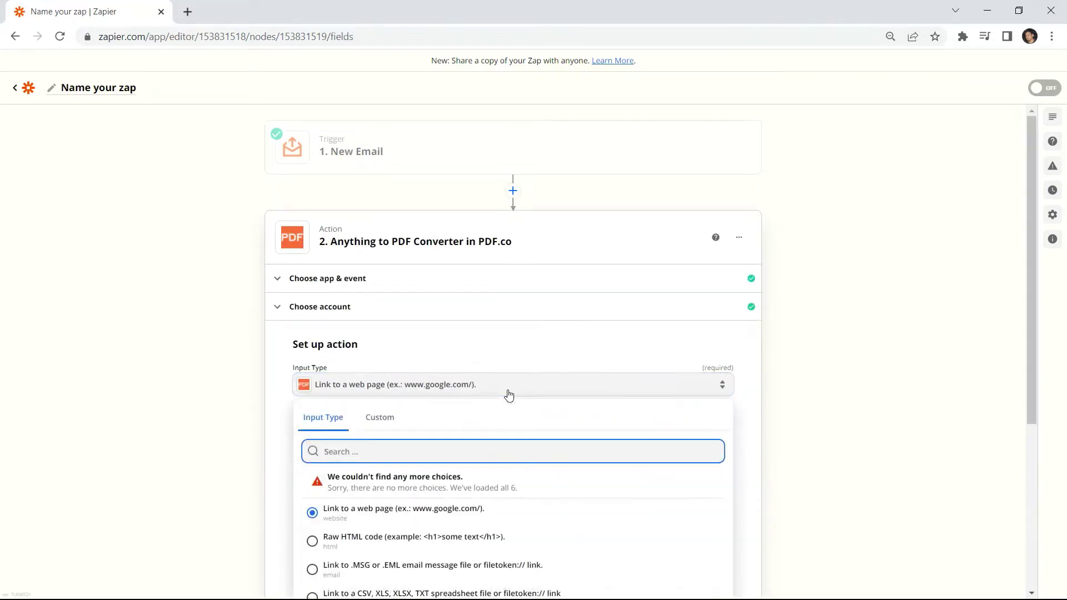
left_click(418, 543)
left_click(400, 443)
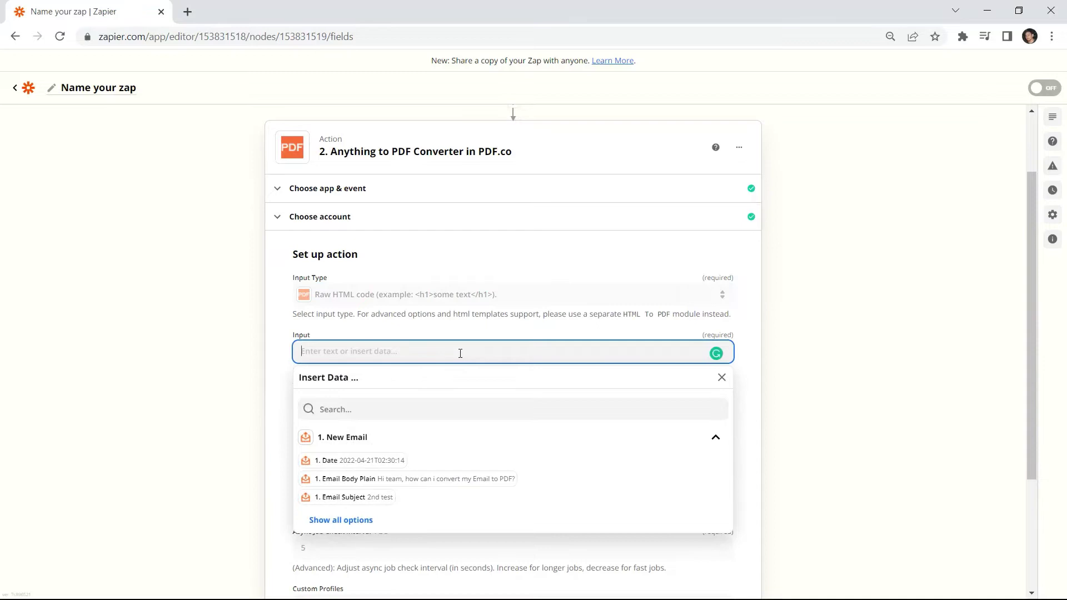
left_click(380, 482)
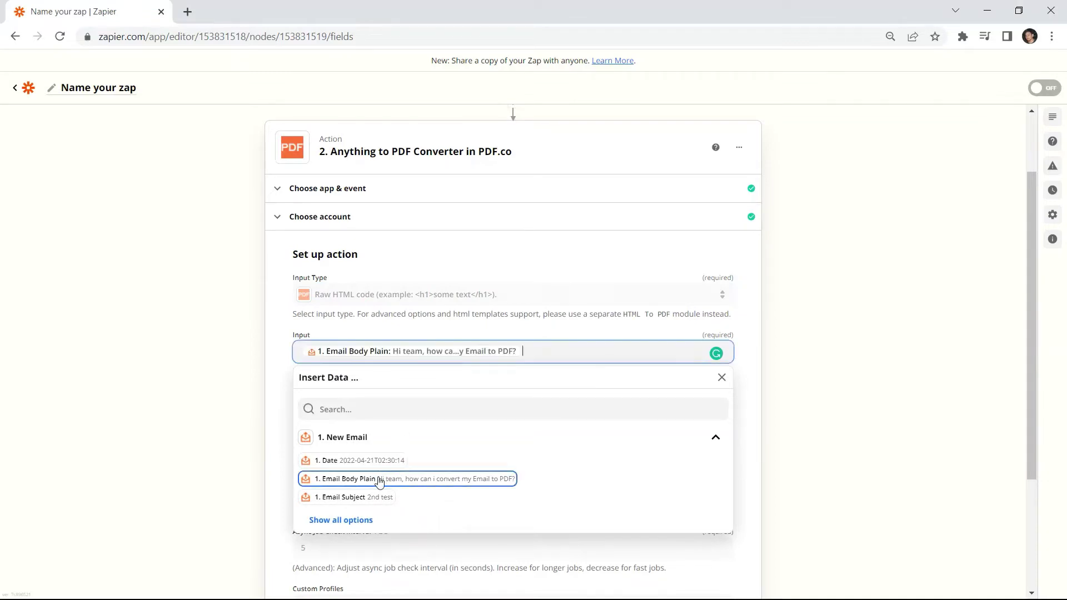
left_click(847, 371)
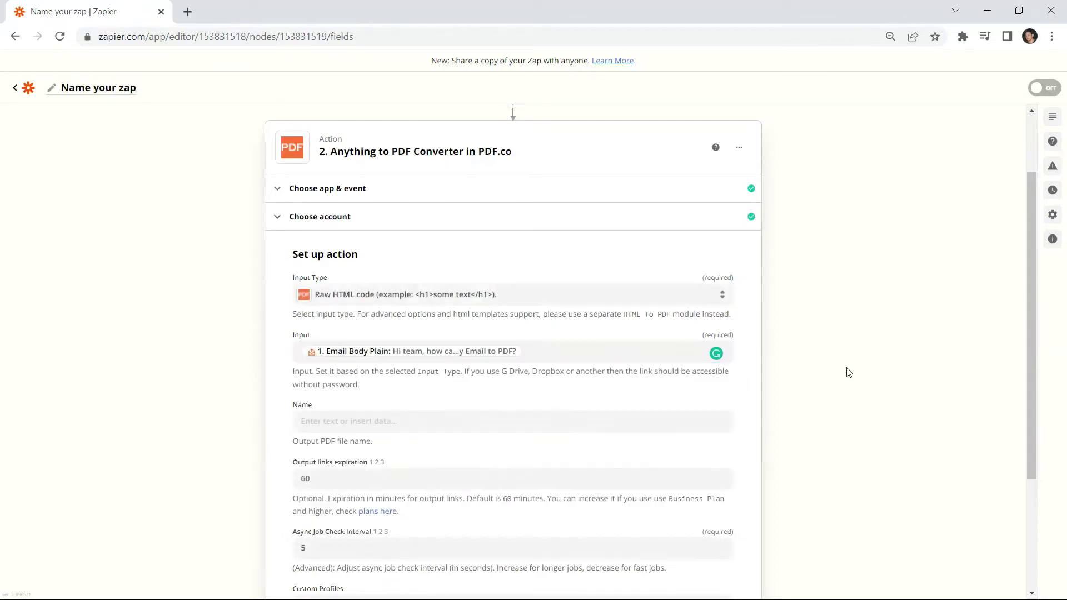
Name the output PDF 'Output_File' and save the converter settings.
left_click(401, 425)
type("O")
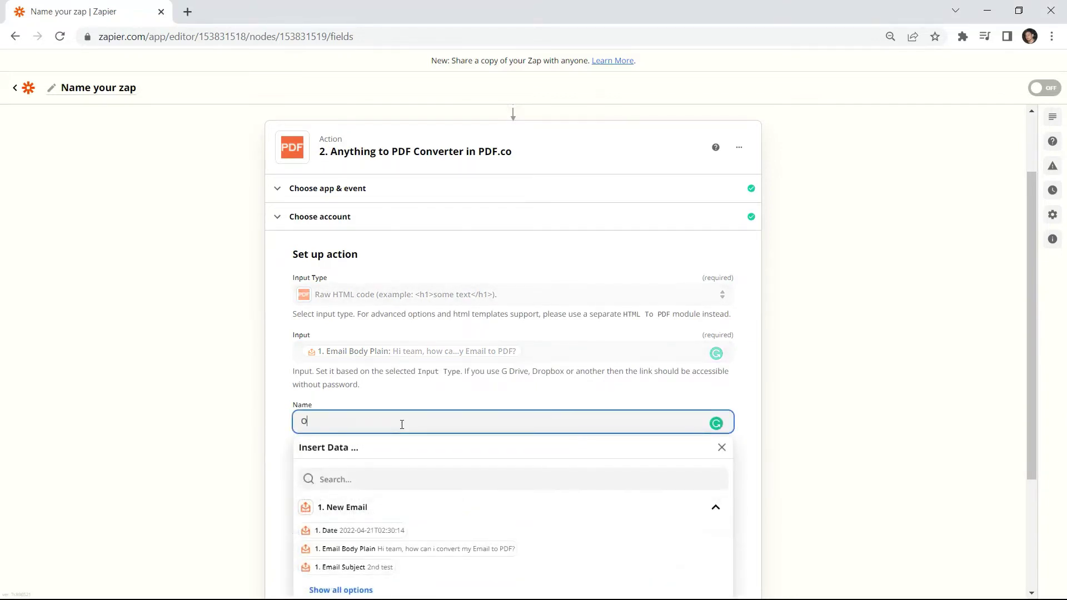
type("utput_")
type("File")
left_click(771, 494)
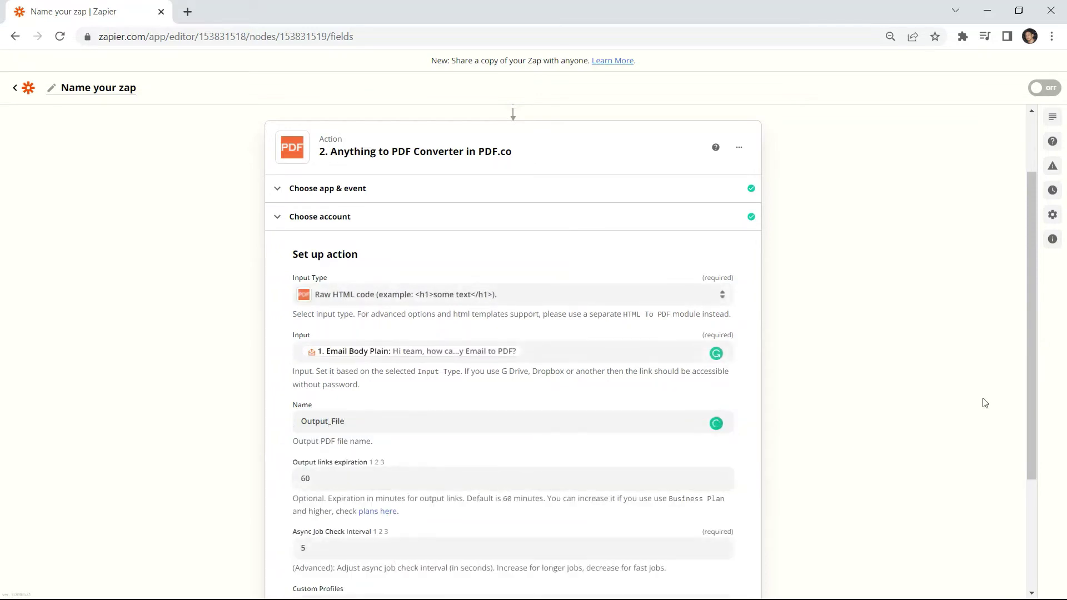
left_click_drag(1031, 397, 1035, 480)
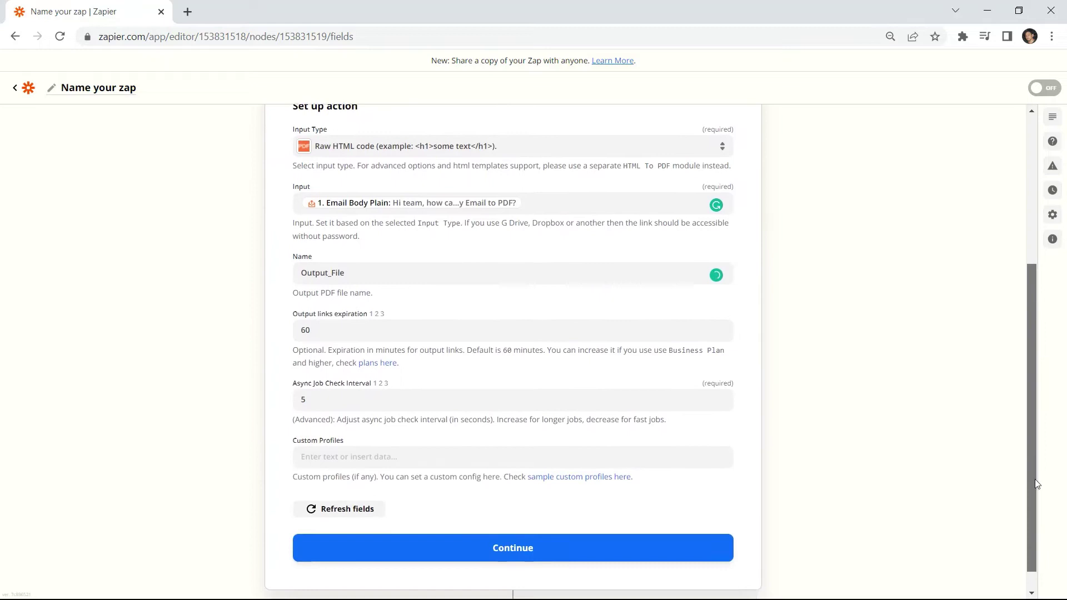
left_click(528, 549)
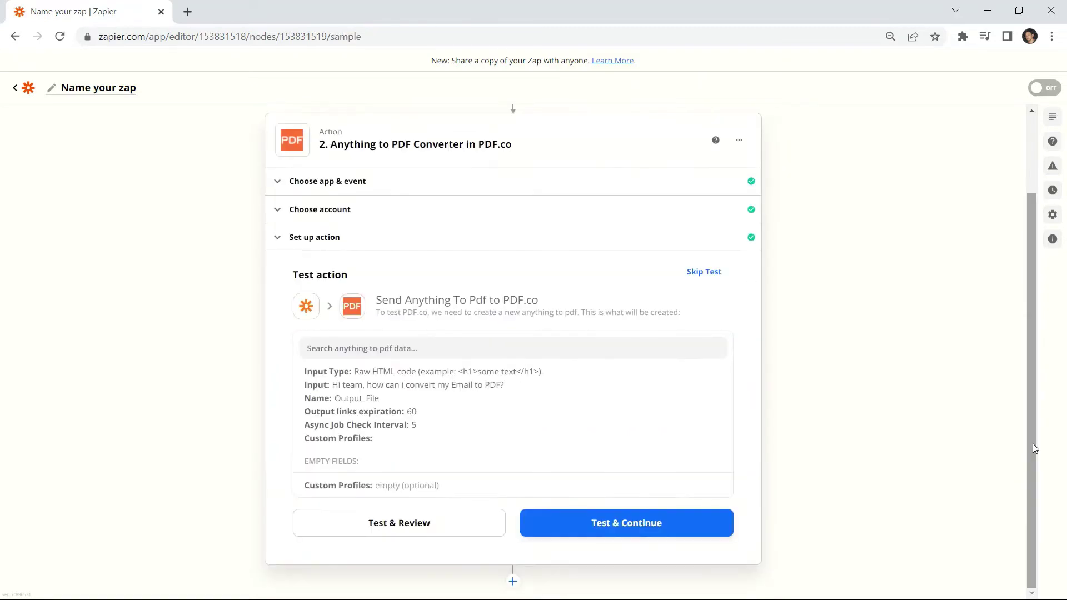
Test the PDF.co conversion, producing Output_File.pdf.
left_click(412, 526)
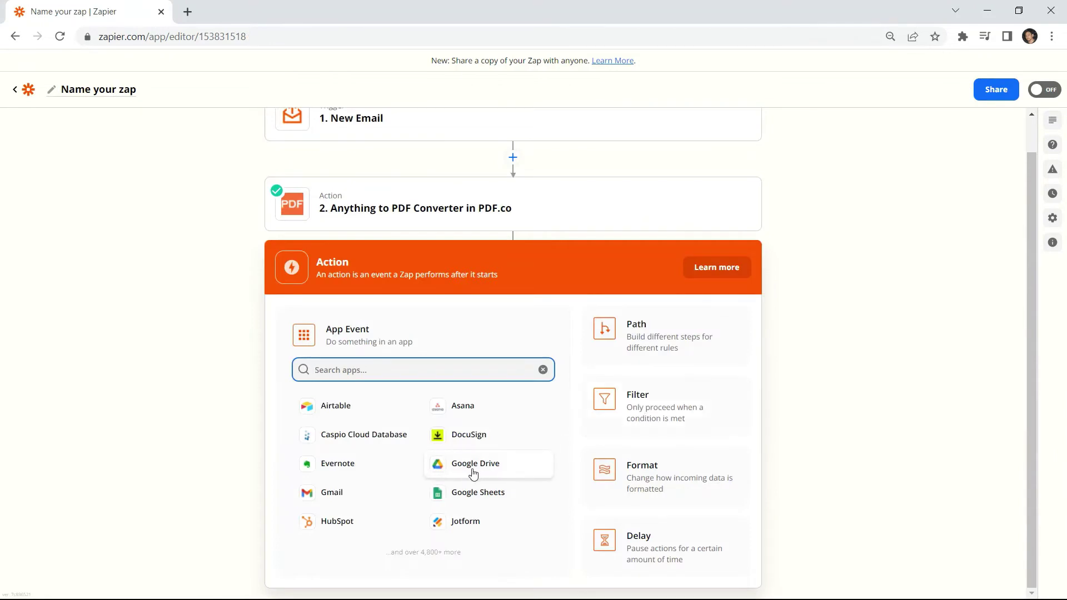
Make step 3 a Google Drive 'Upload File' action.
left_click(472, 469)
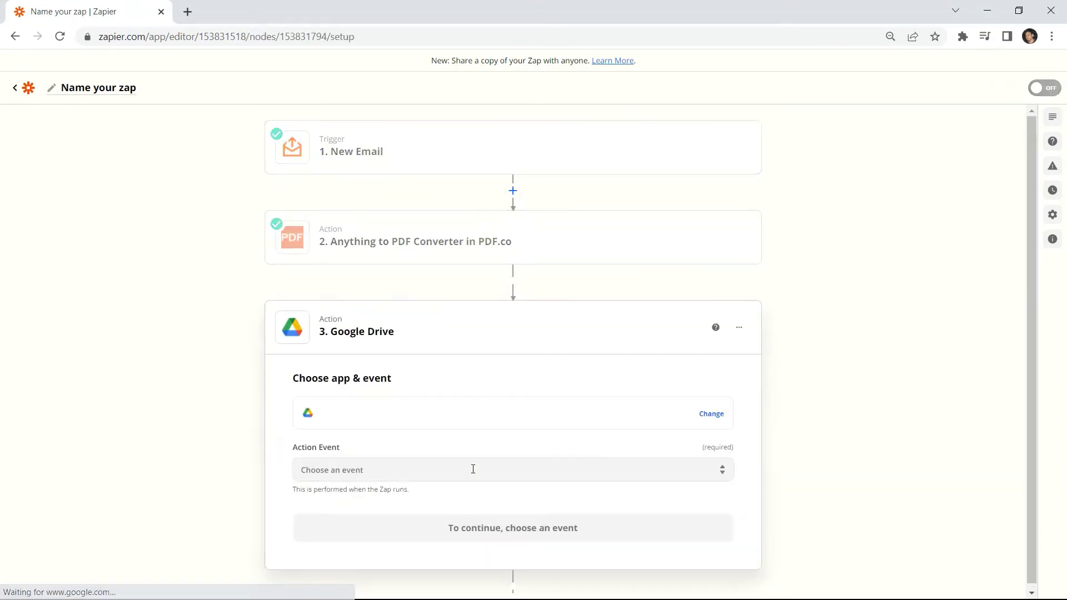
left_click(419, 468)
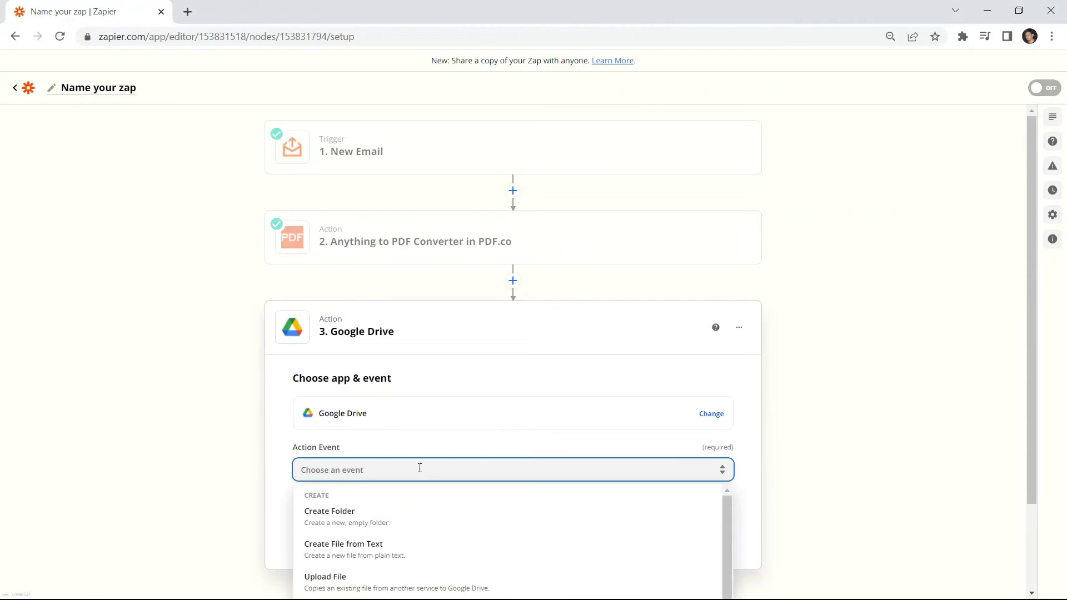
left_click(326, 587)
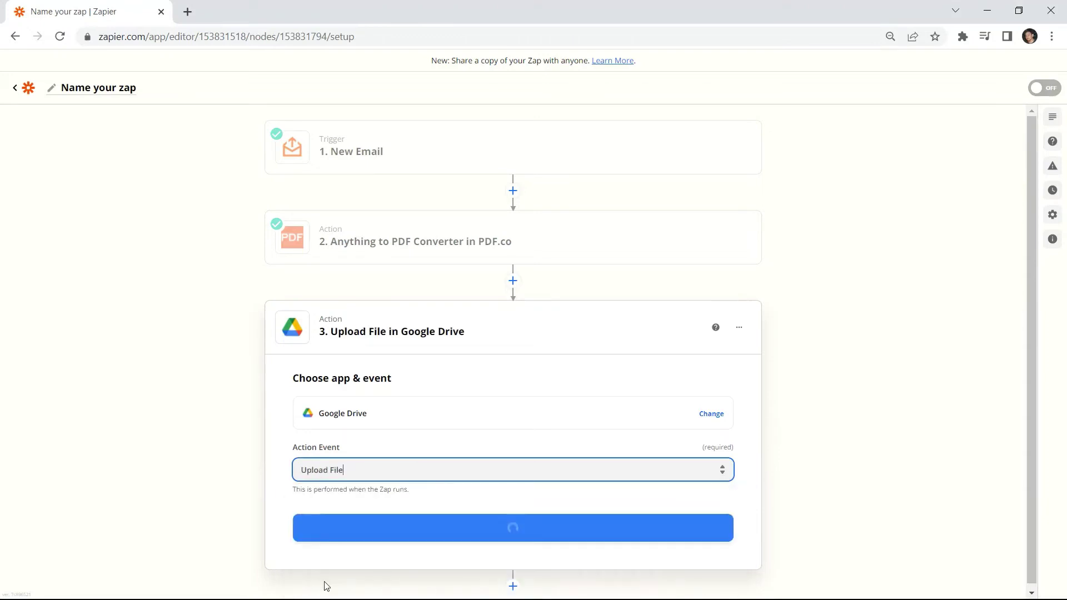
left_click(513, 537)
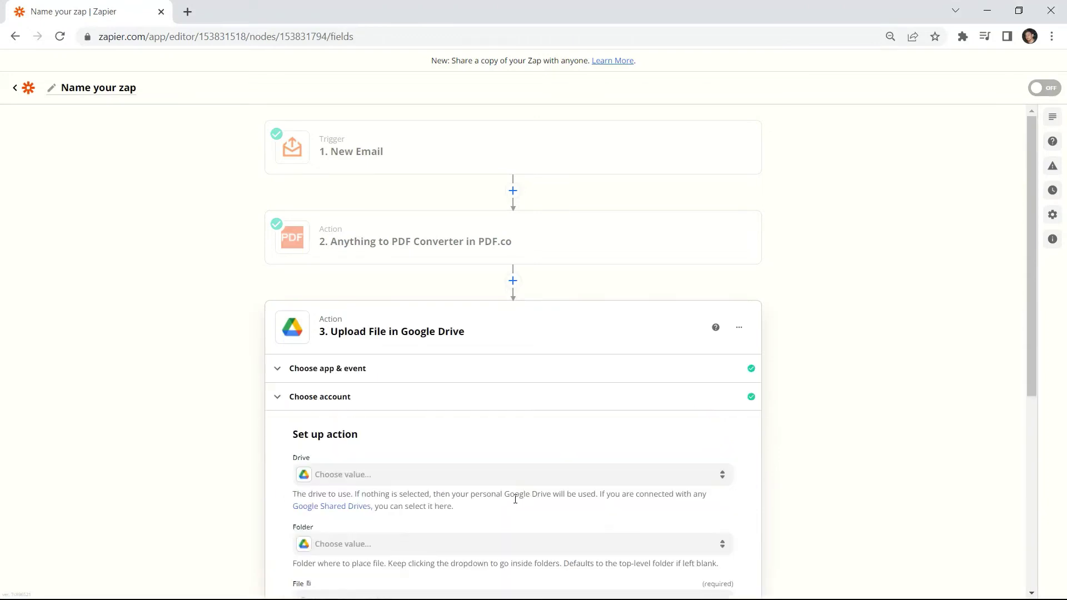
Set the upload destination to the Sample File folder in My Google Drive.
left_click(478, 479)
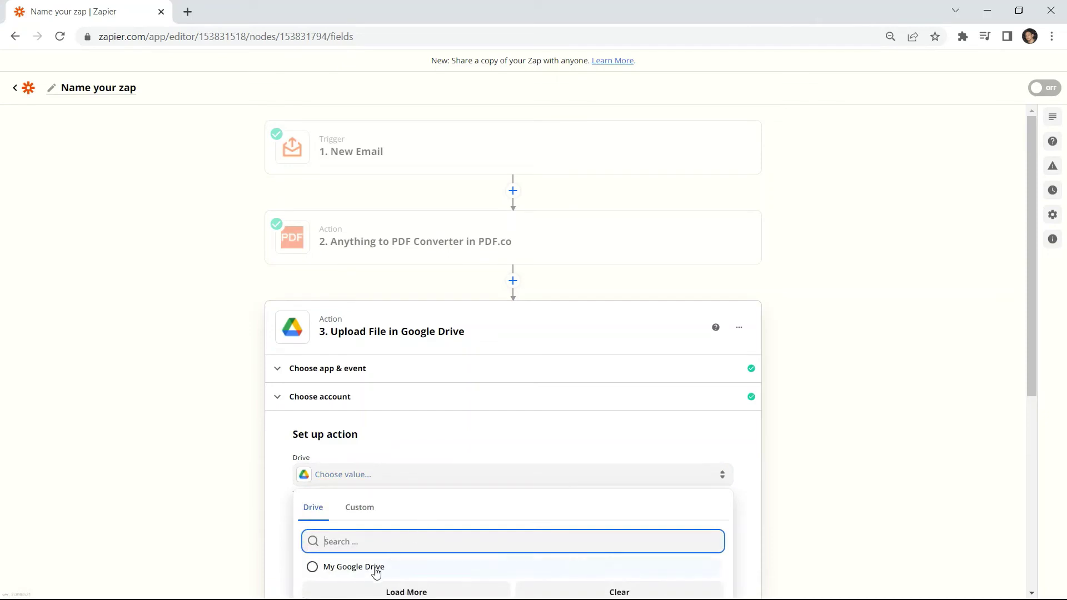
left_click(368, 568)
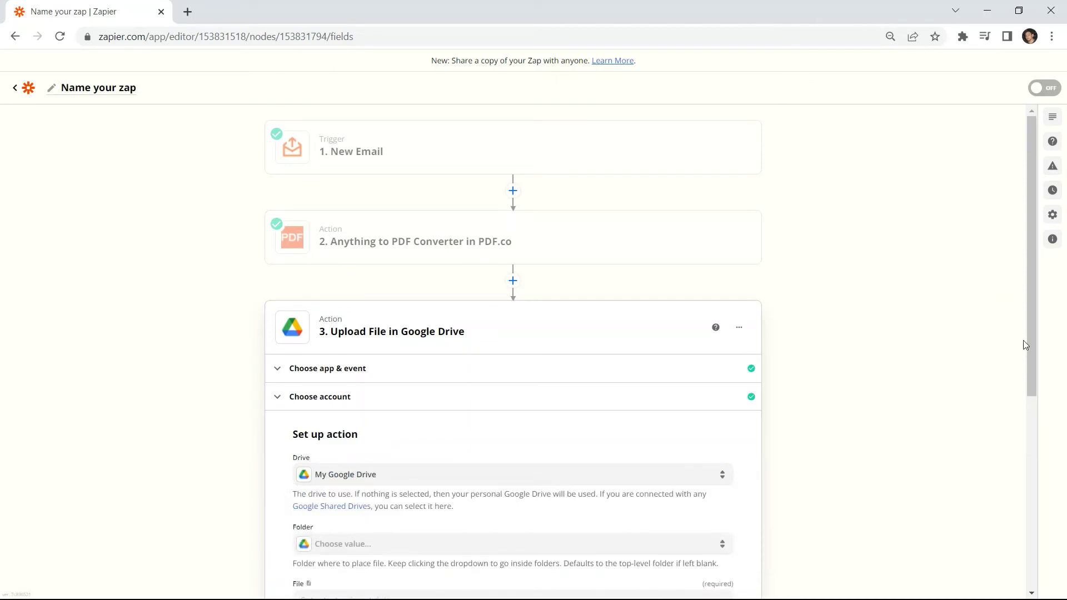
mouse_move(1028, 344)
left_mouse_down()
mouse_move(1036, 405)
mouse_move(929, 417)
left_mouse_up()
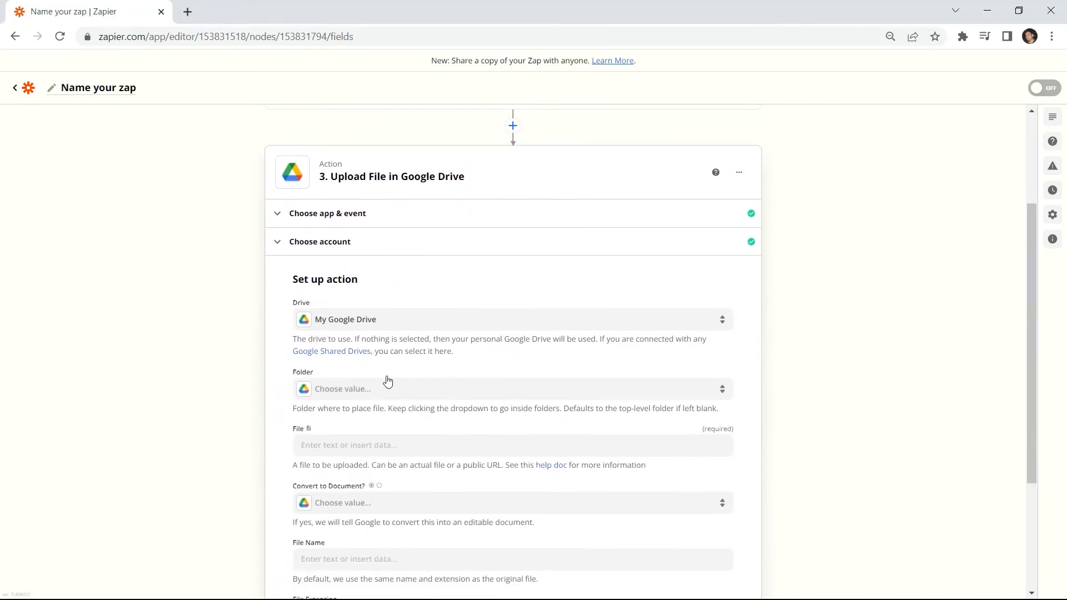
left_click(368, 392)
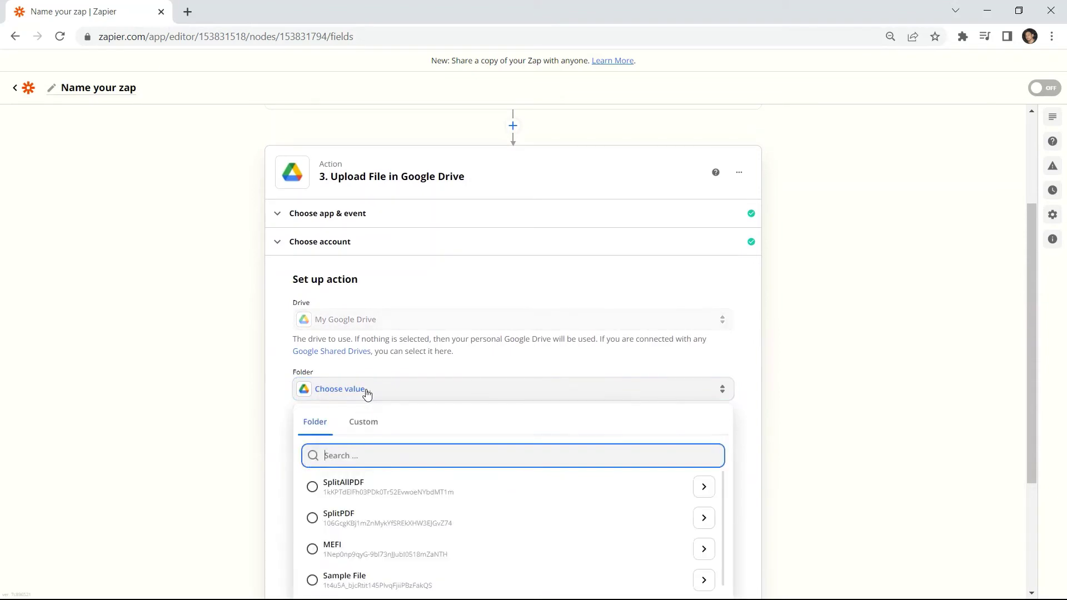
left_click(313, 581)
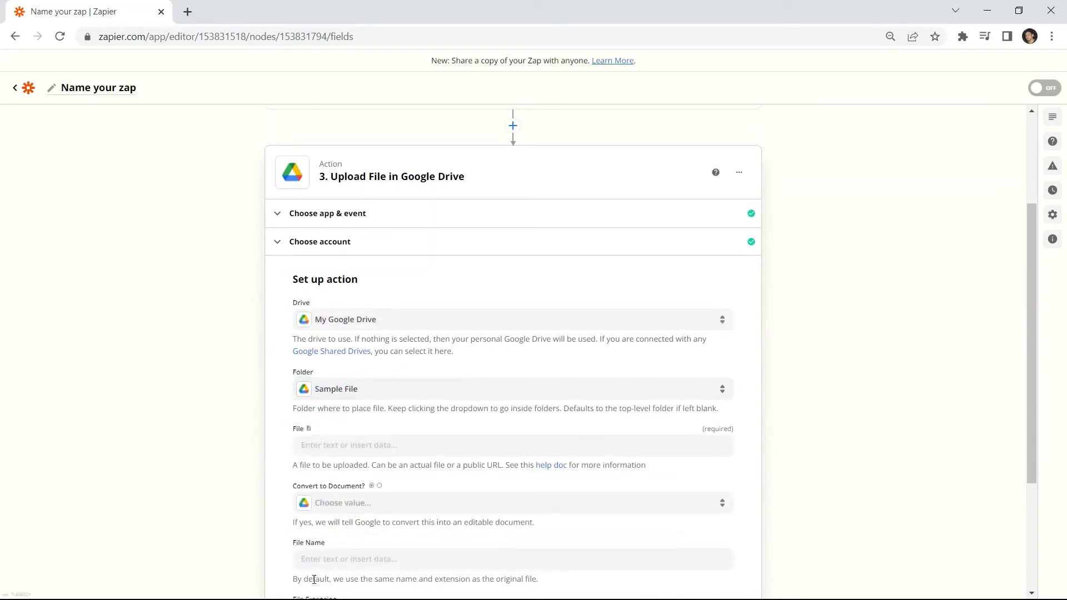
Set the File field to the converted PDF's URL from the PDF.co step.
left_click(373, 452)
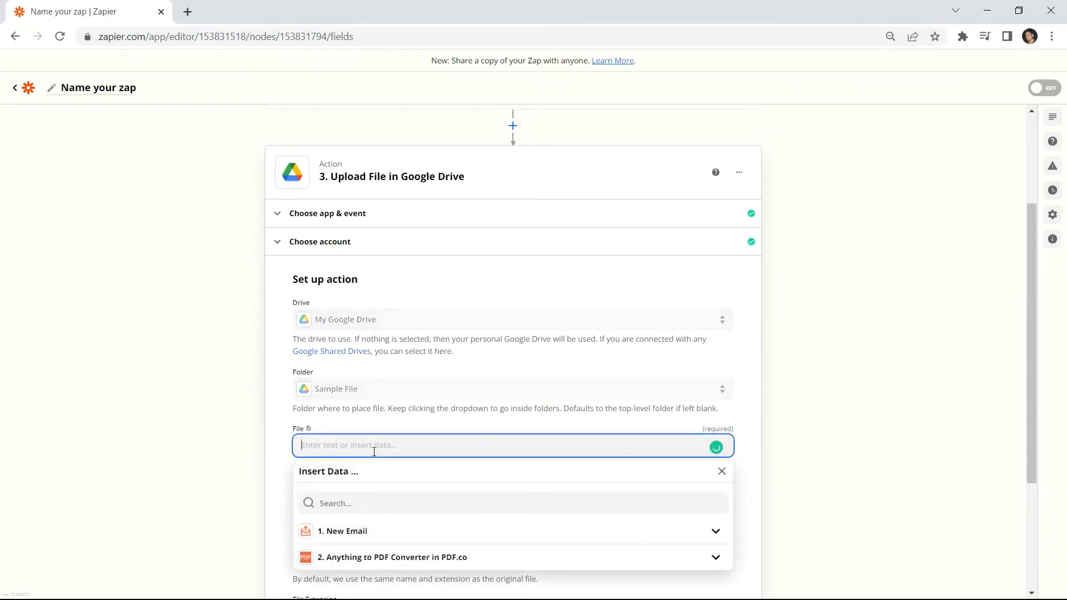
left_click(715, 558)
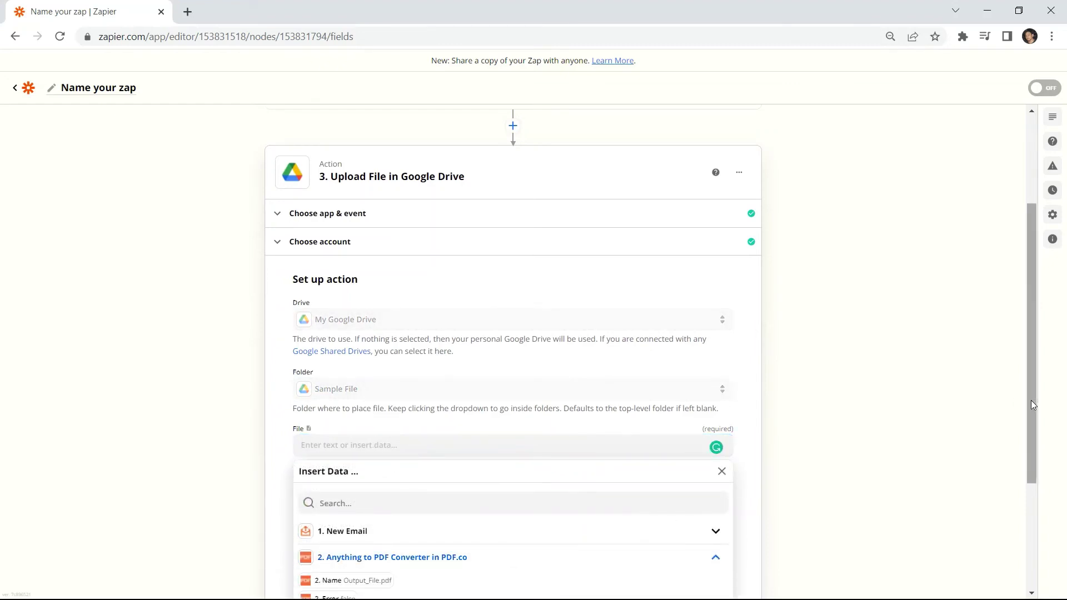
left_click_drag(1031, 401, 1036, 477)
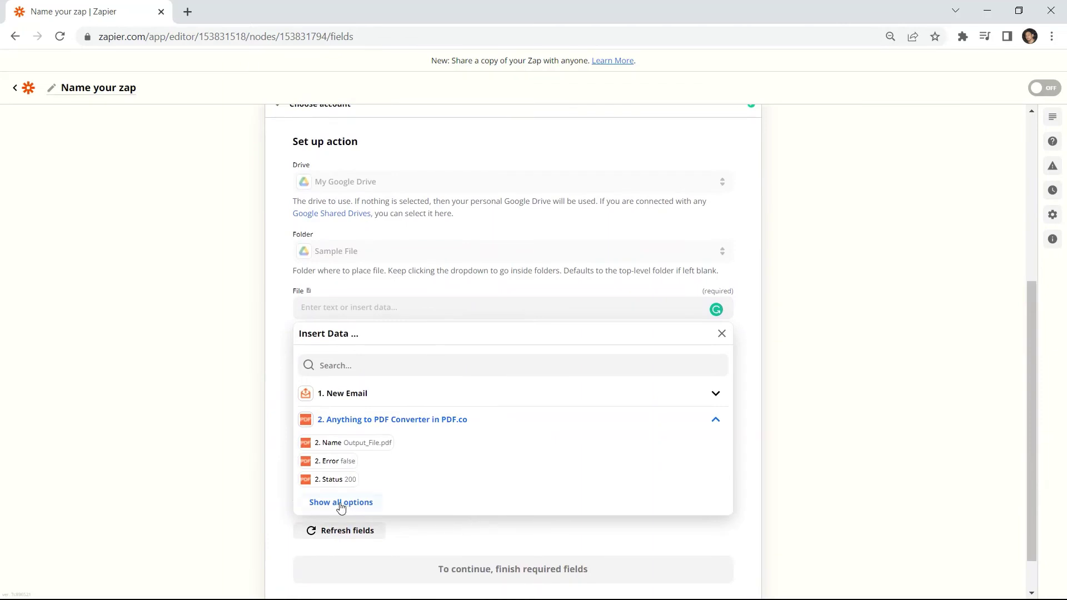
left_click(341, 503)
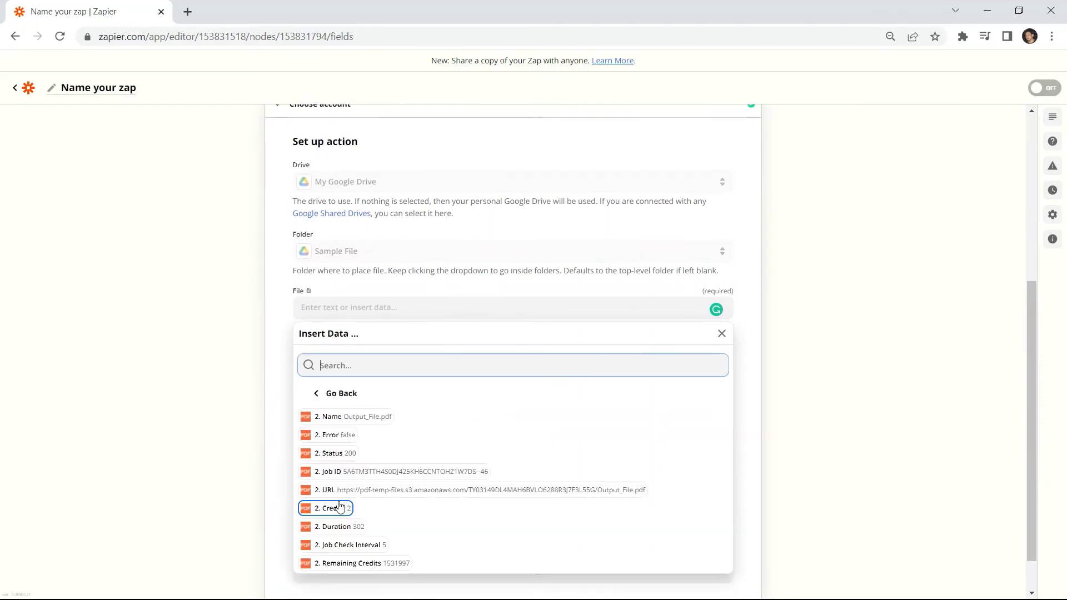
left_click(387, 492)
Test the Drive upload, then preview Output_File.pdf in the Sample File folder.
left_click(512, 572)
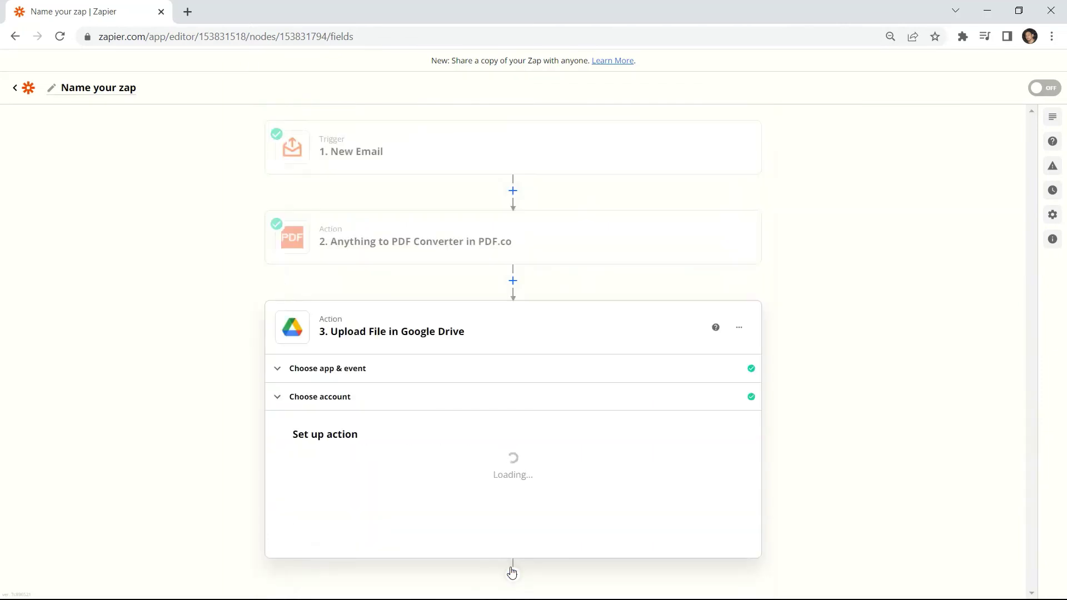
left_click(407, 580)
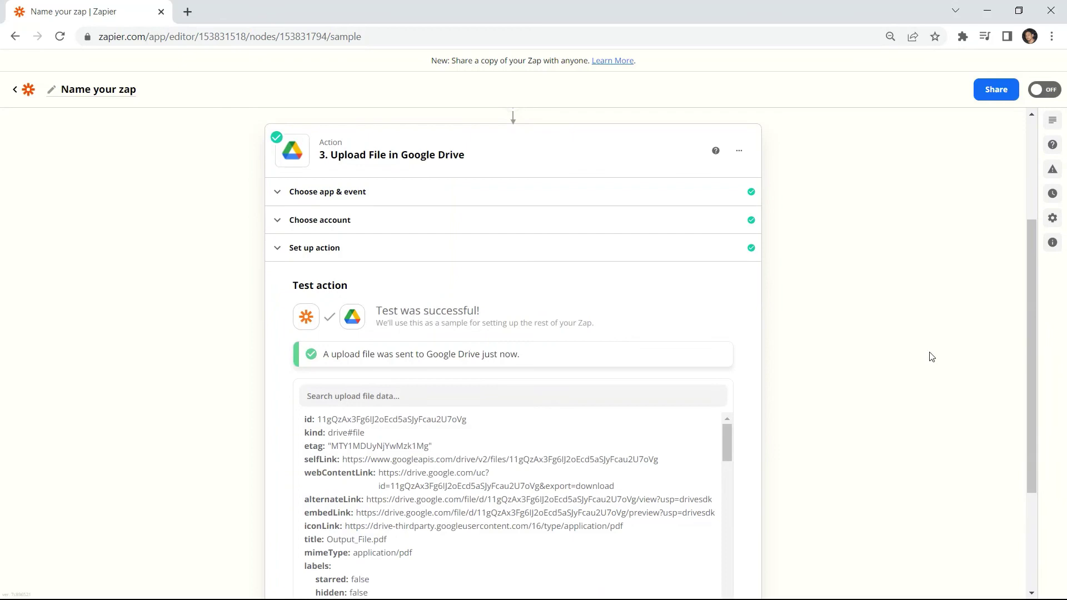
left_click_drag(1030, 362, 1032, 436)
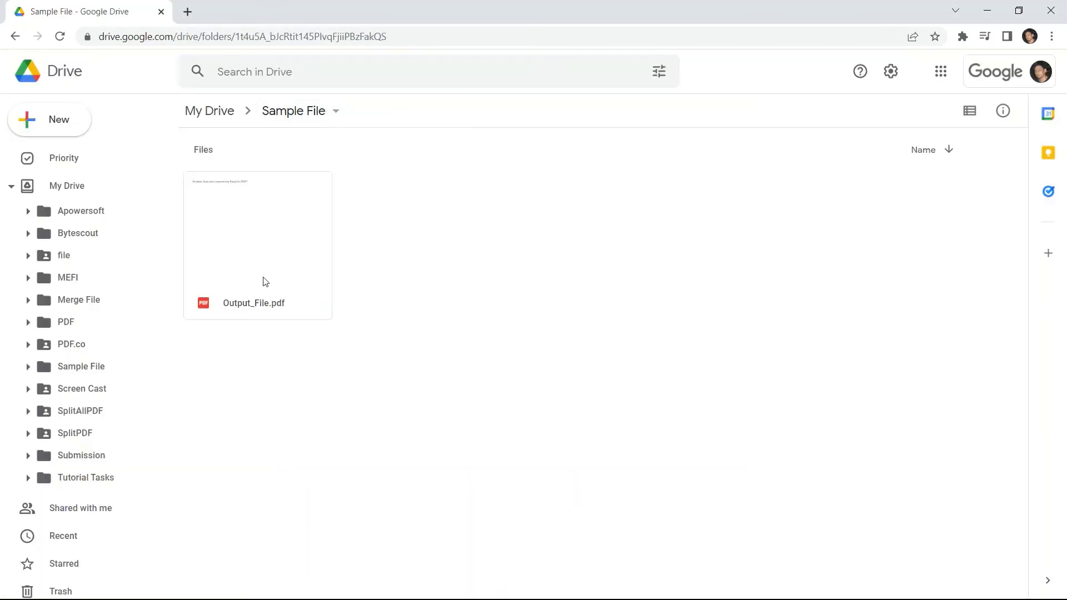
left_click(264, 282)
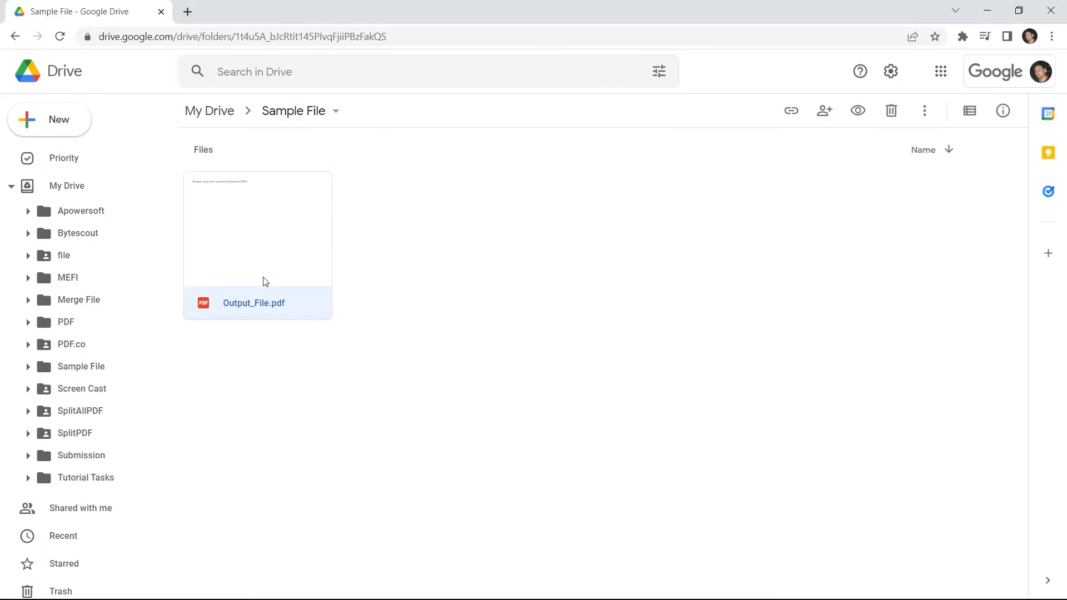
double_click(264, 282)
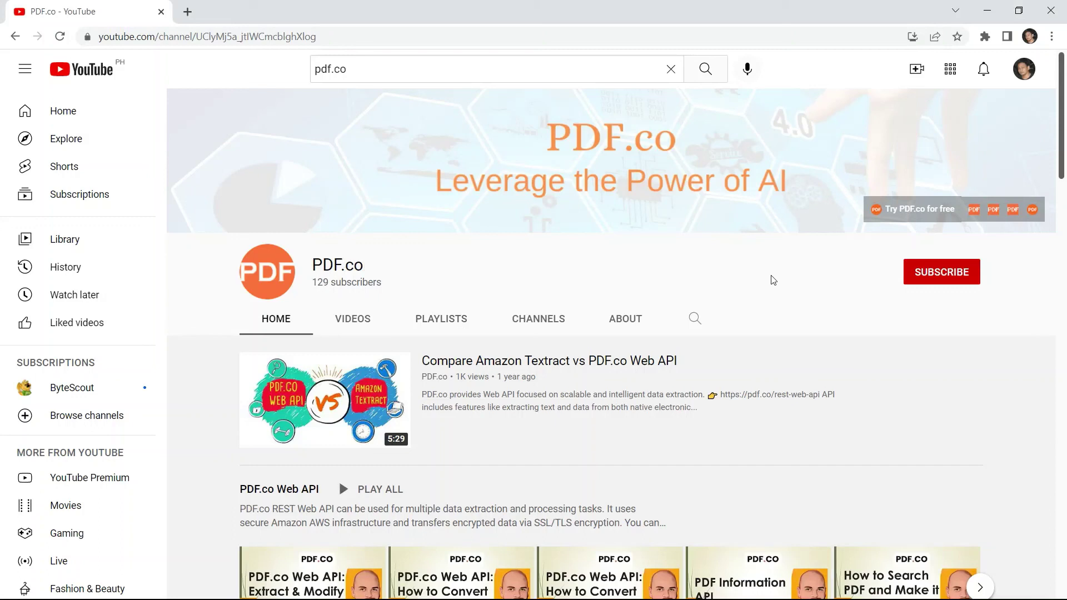
Subscribe to the PDF.co YouTube channel and open its notification bell options.
left_click(933, 279)
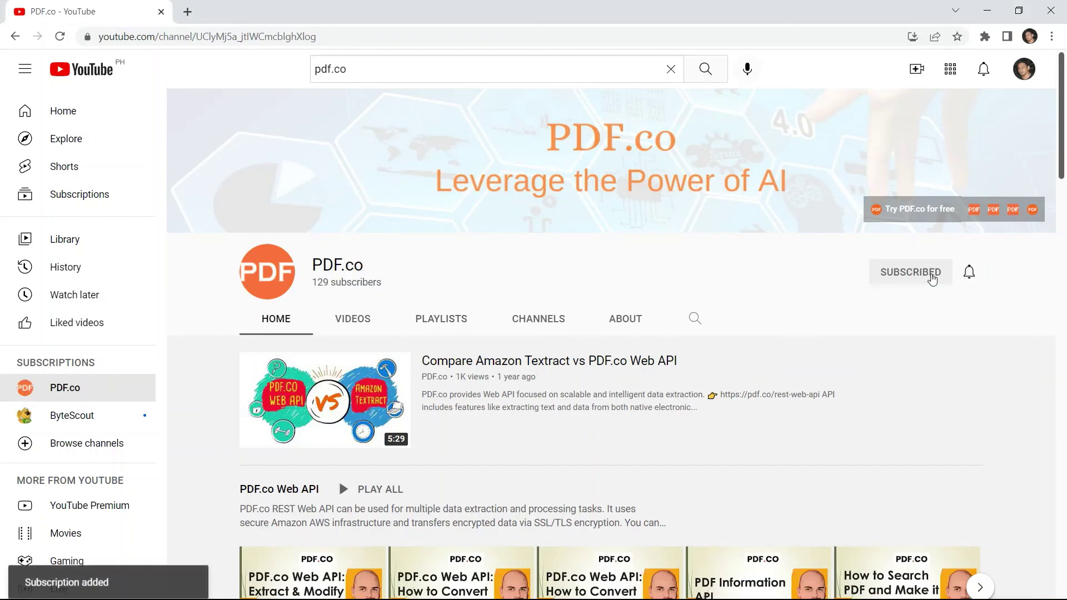
left_click(969, 273)
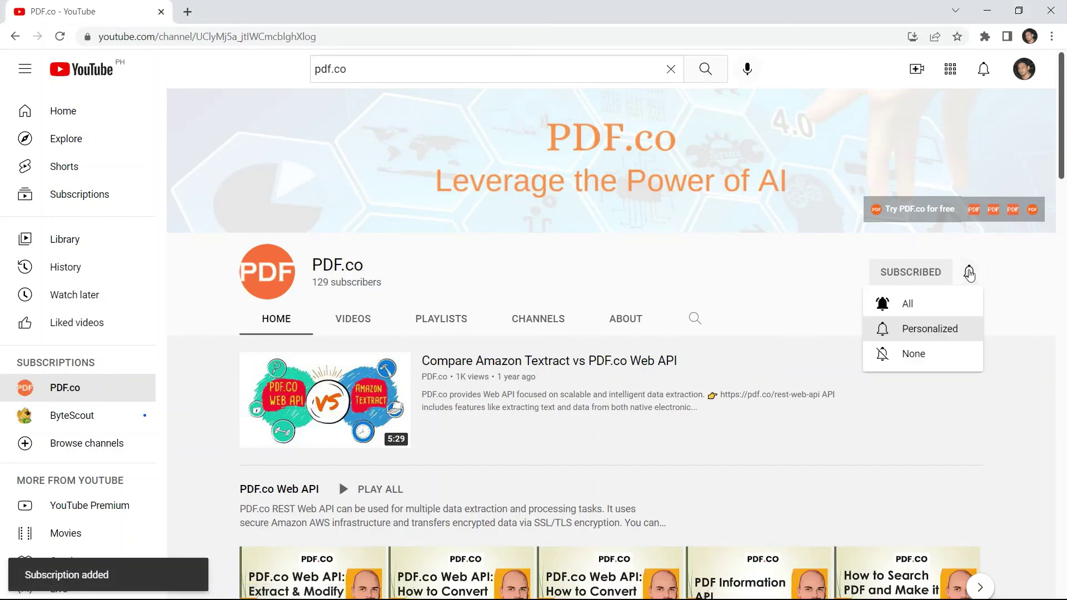